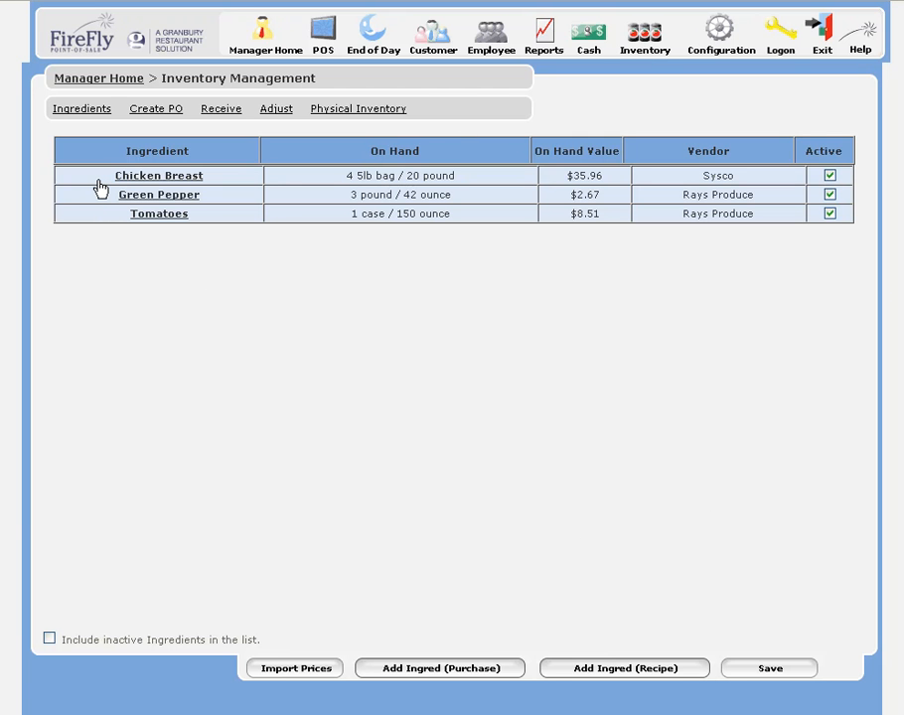
Start a new purchased ingredient named White Onions with item number 5454522.
left_click(441, 678)
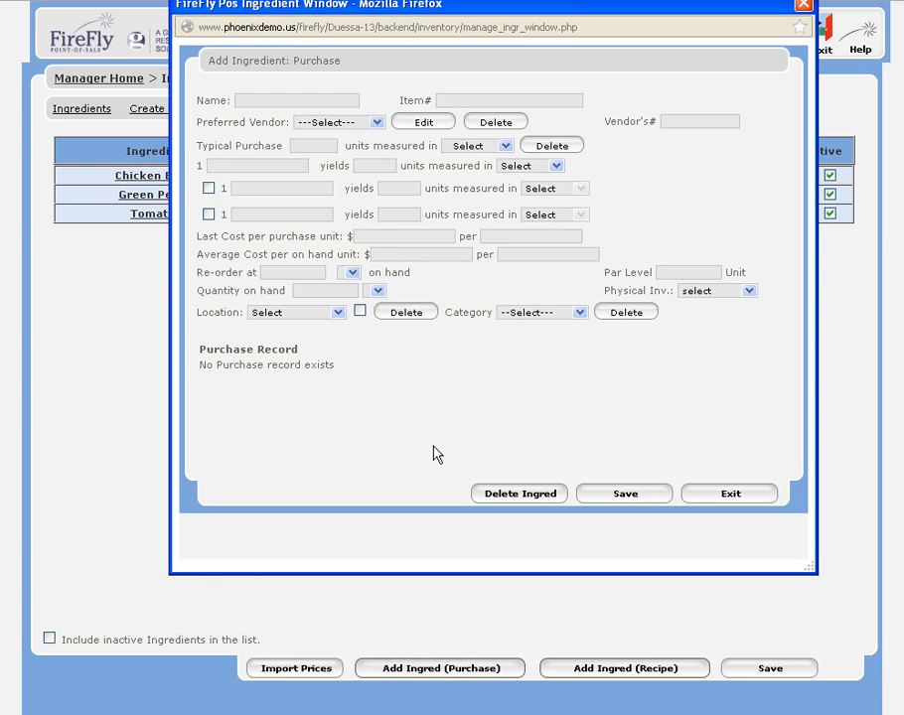
left_click(263, 103)
type("whi")
key("BackSpace")
key("BackSpace")
key("BackSpace")
type("White Onions")
key("Tab")
type("5454522")
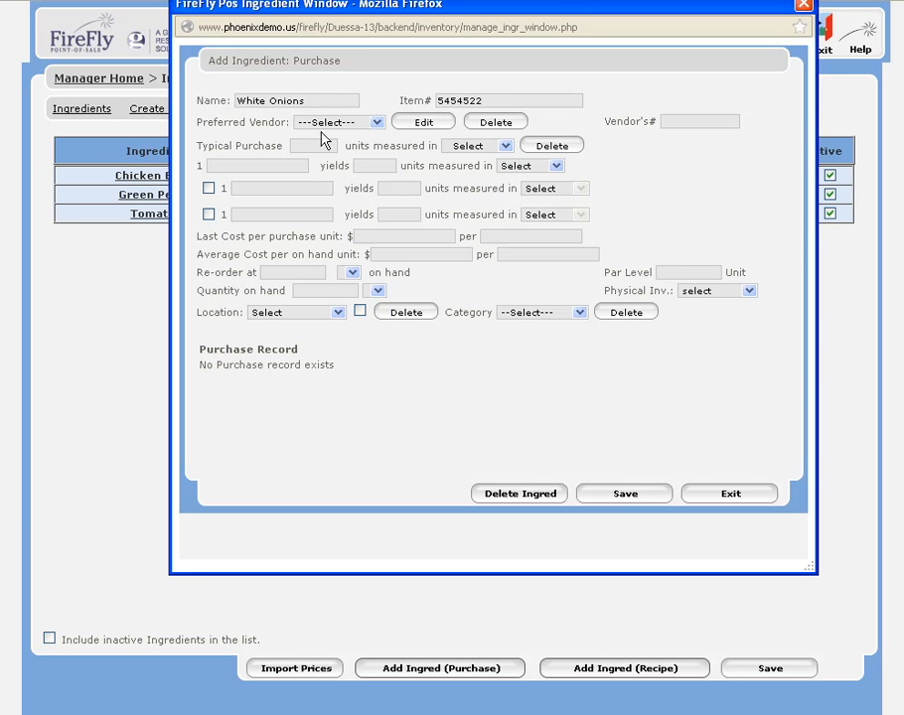
left_click(376, 123)
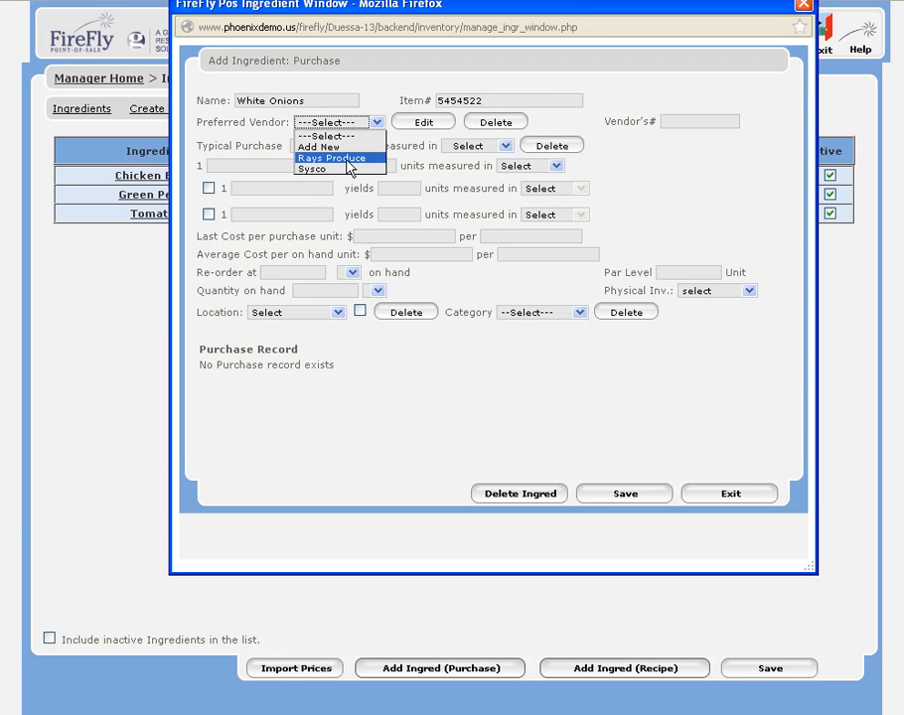
left_click(337, 146)
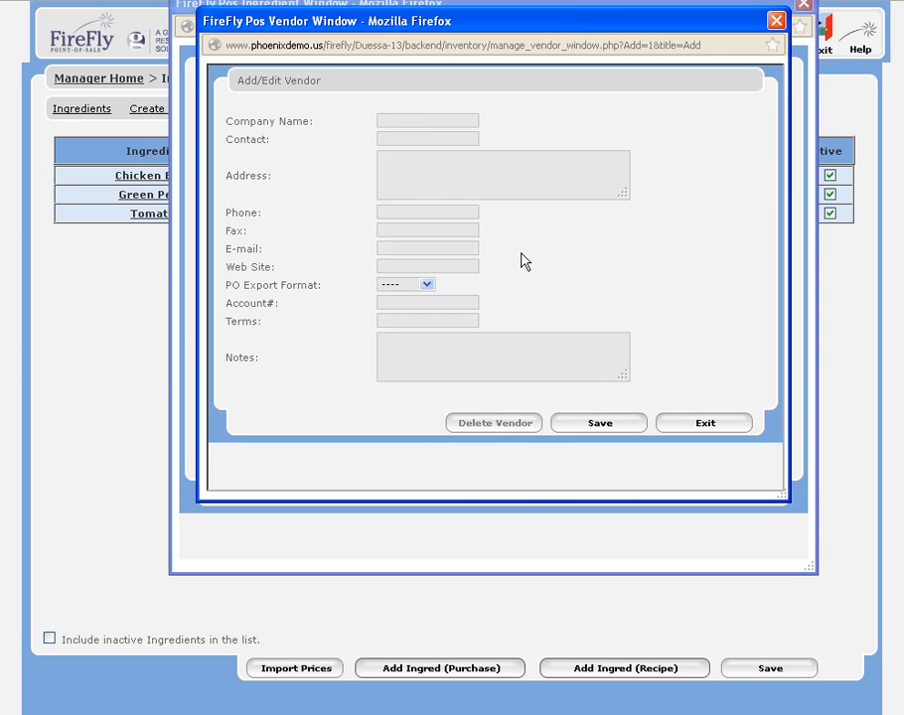
left_click(428, 122)
left_click(608, 425)
Set the preferred vendor to Rays Produce with vendor's number 7833142, and the typical purchase quantity to 1.
left_click(377, 122)
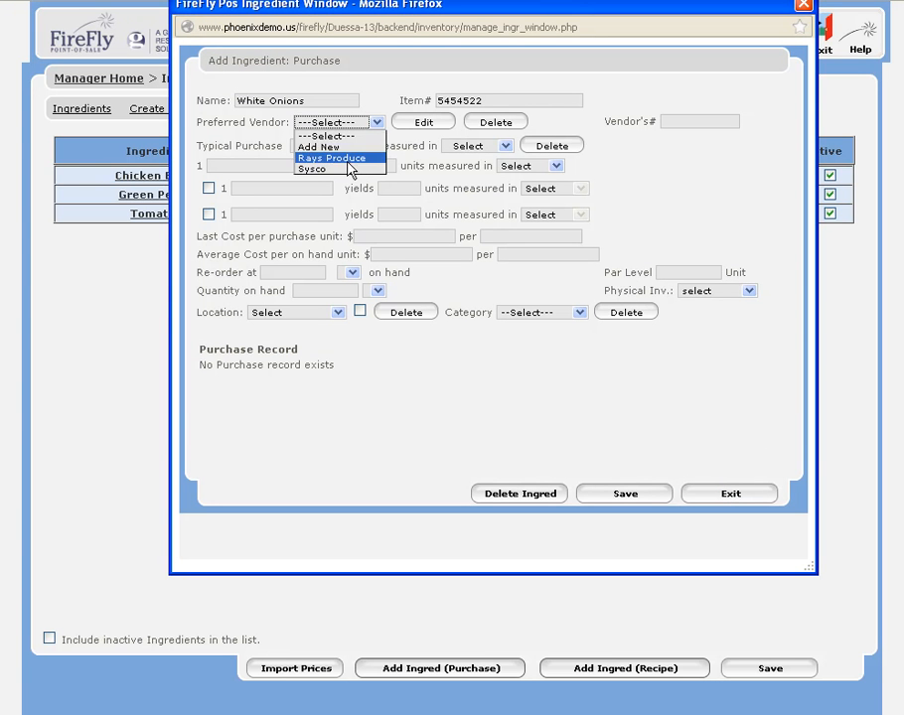
left_click(344, 158)
left_click(689, 124)
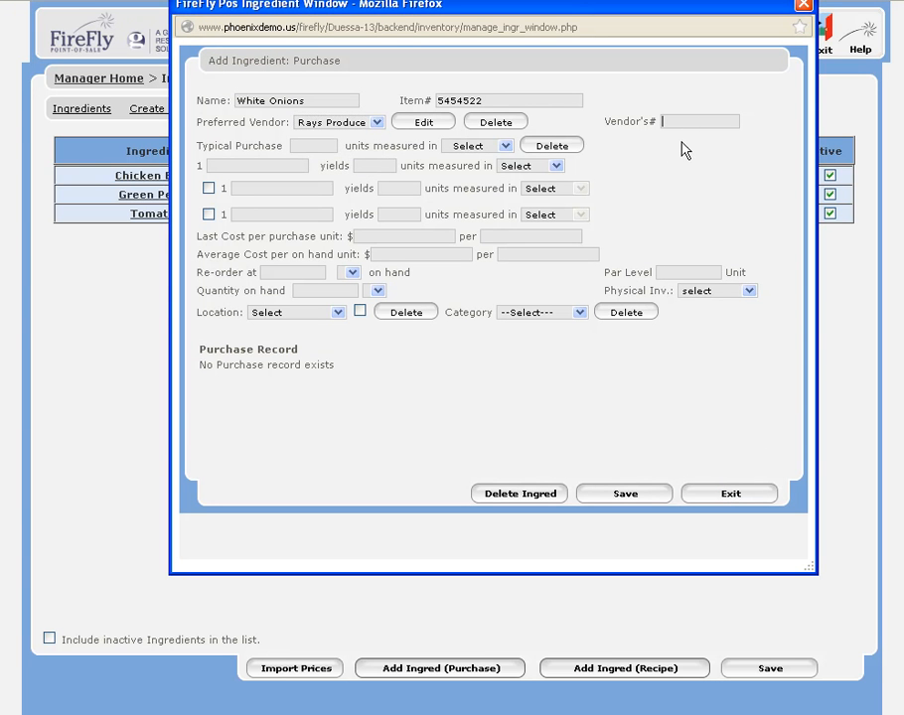
type("7833142")
left_click(319, 147)
type("1")
left_click(506, 146)
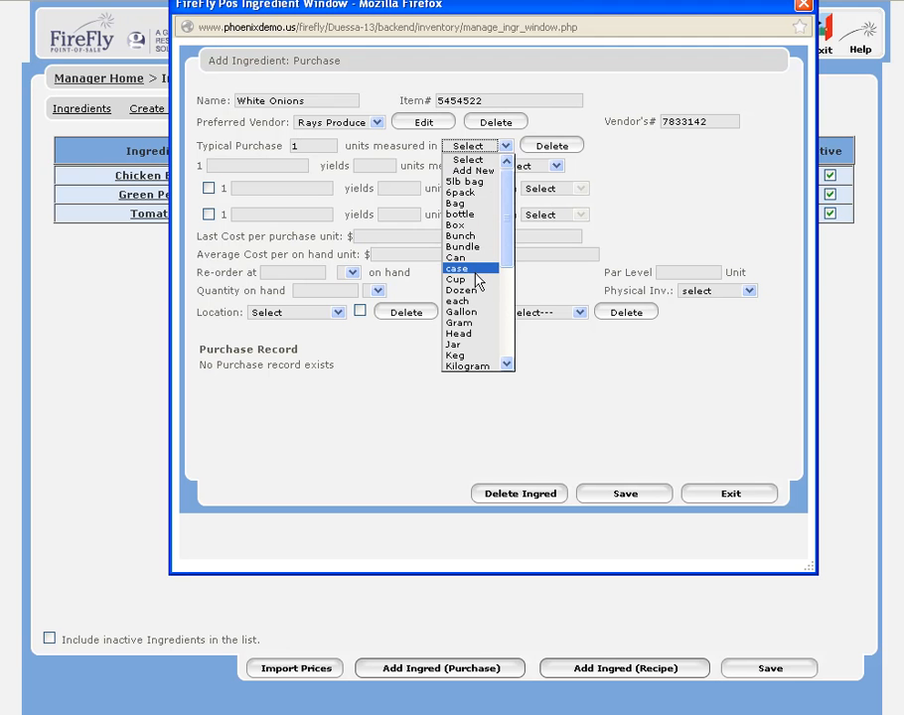
left_click(472, 171)
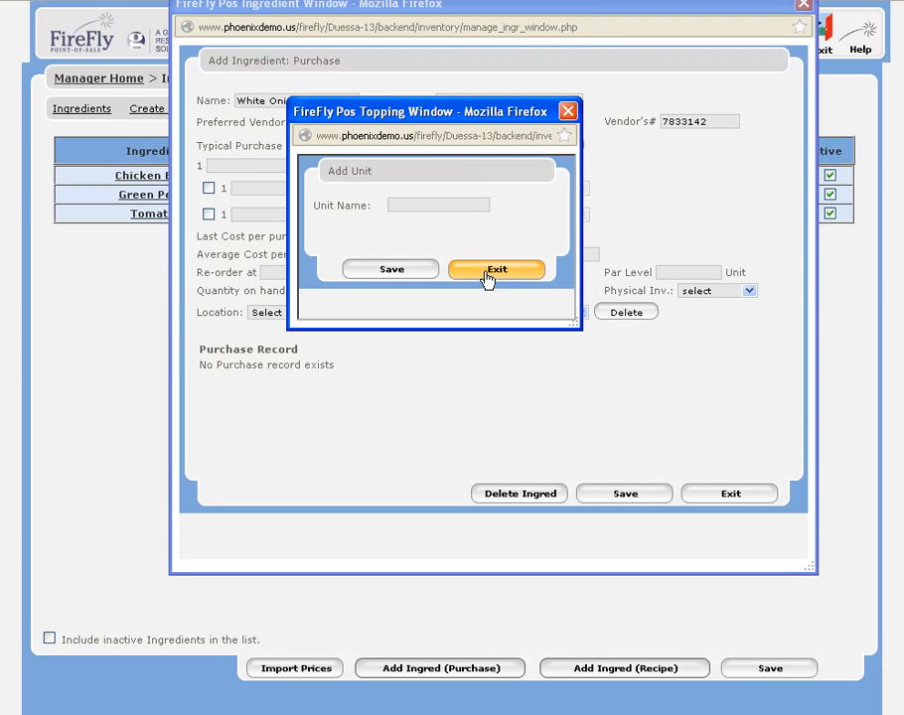
left_click(484, 274)
Set the typical purchase unit to case and define 1 case as yielding 10 pounds.
left_click(503, 148)
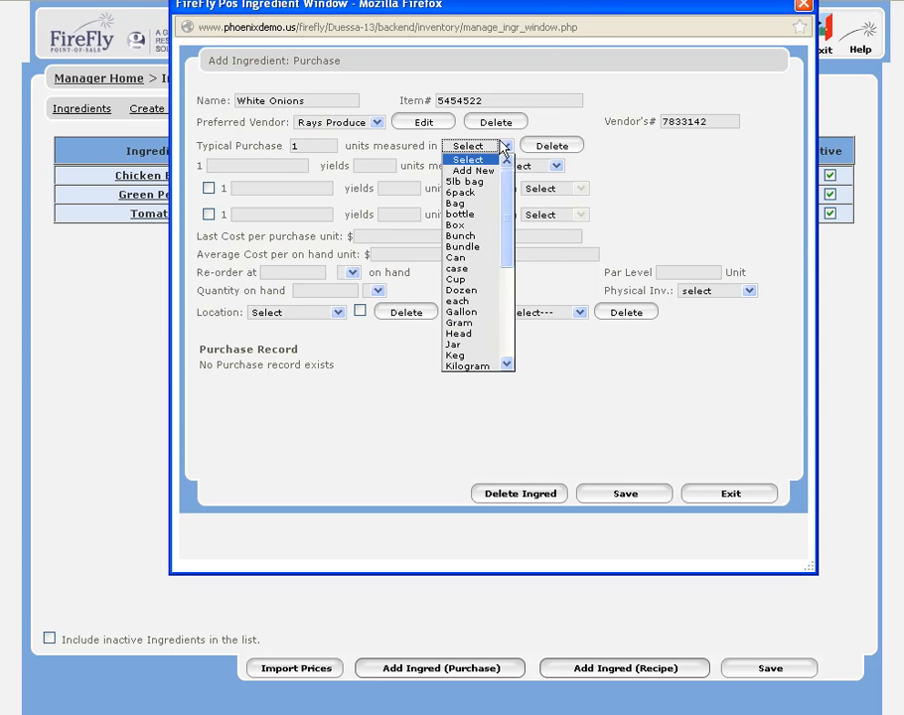
left_click(462, 268)
left_click(364, 165)
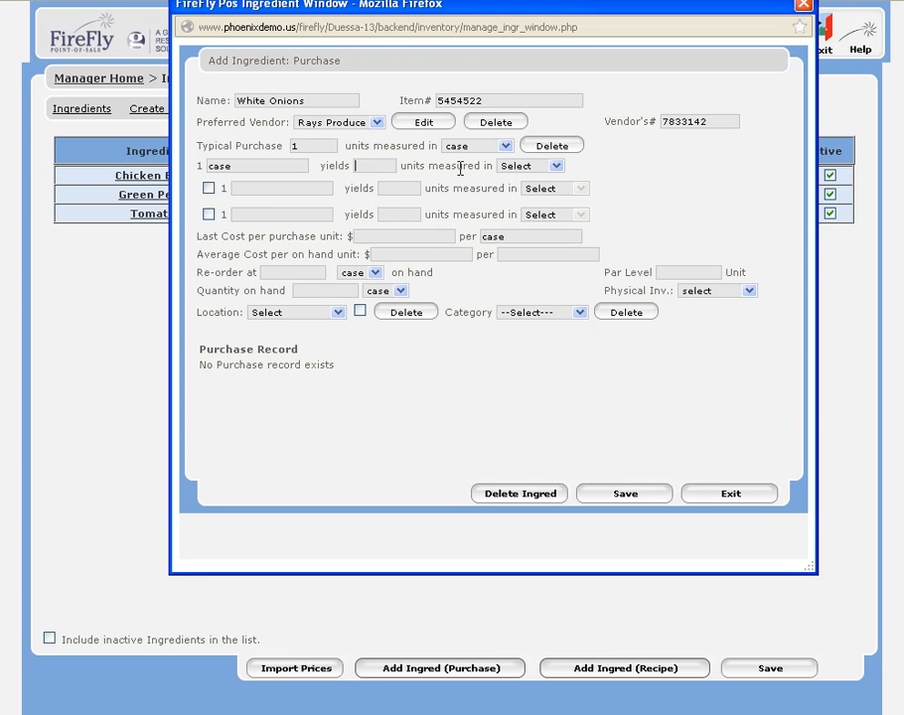
type("10")
left_click(556, 166)
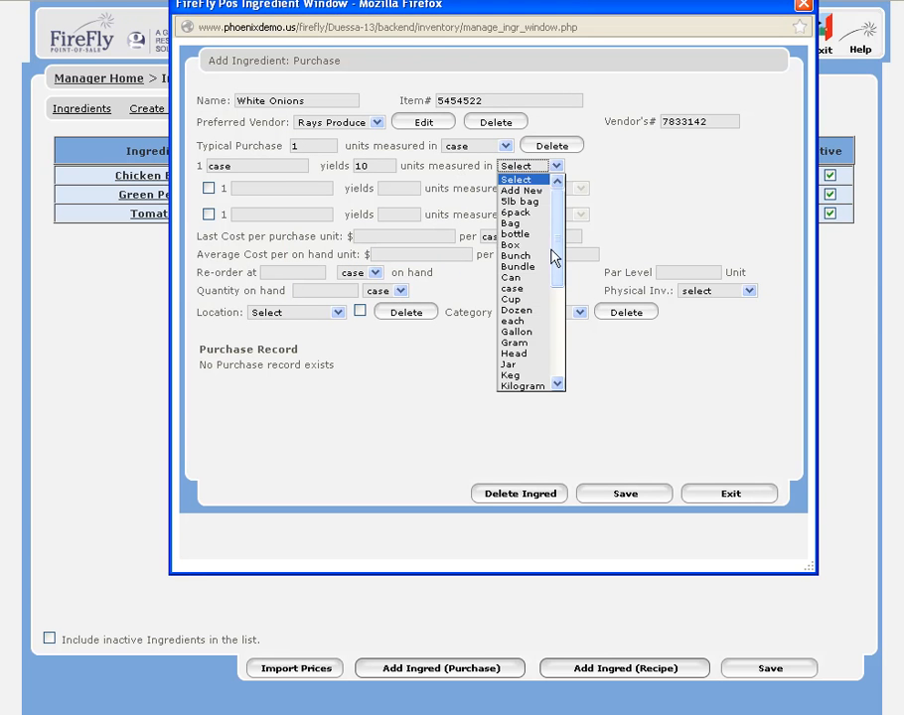
left_click_drag(556, 257, 561, 333)
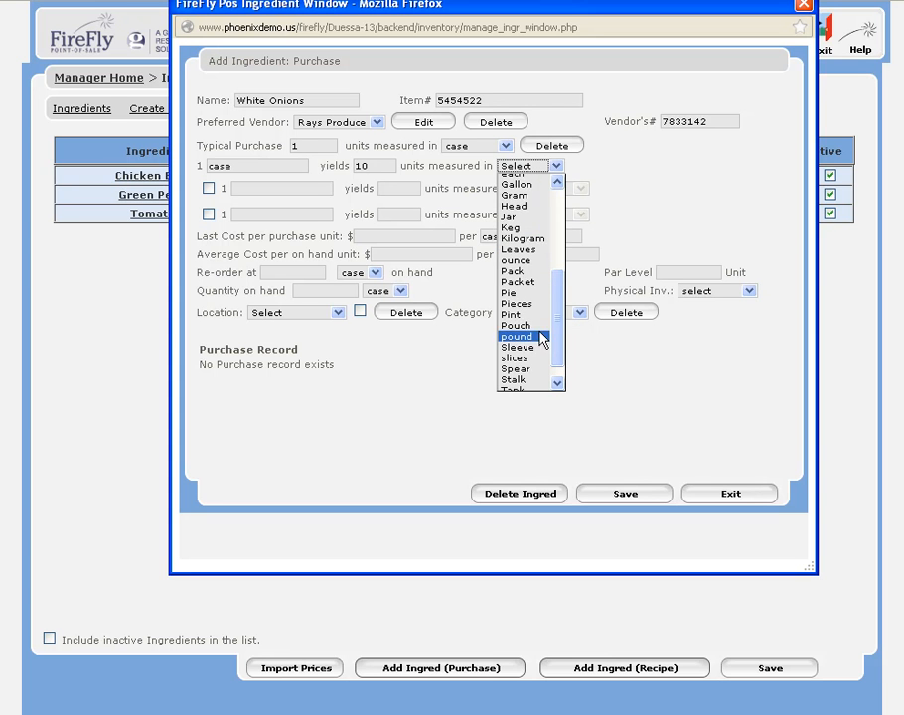
left_click(536, 337)
Enable the second unit conversion and define 1 pound as yielding 15 ounces.
left_click(208, 189)
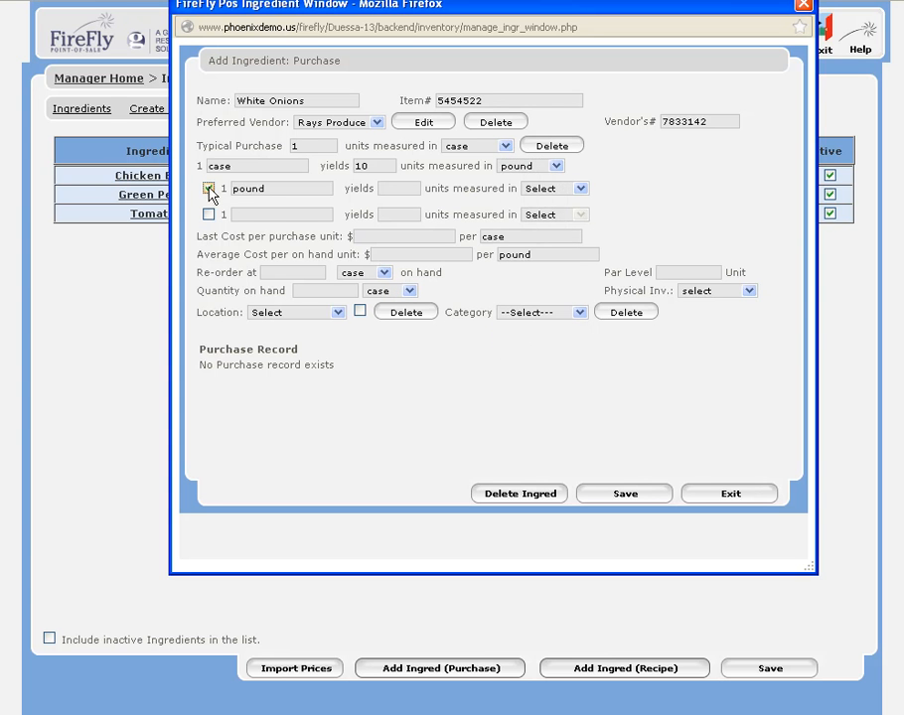
left_click(581, 188)
left_click_drag(589, 300, 583, 364)
left_click(540, 317)
left_click(384, 186)
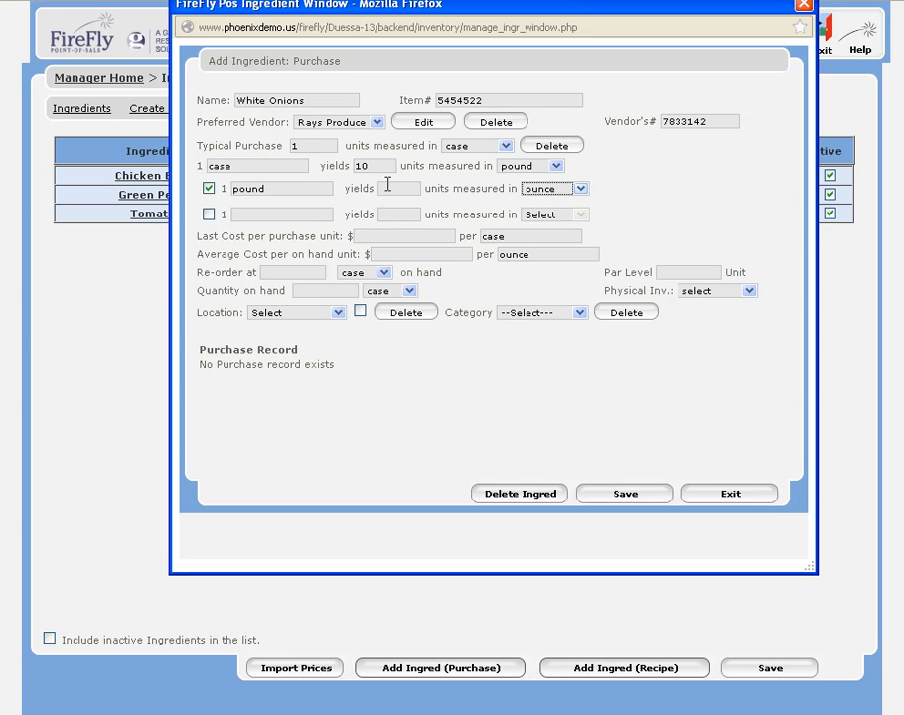
type("16")
double_click(393, 188)
type("15")
Set the last cost to $7.99 per case, and both the re-order point and the par level to .5.
type("7.99")
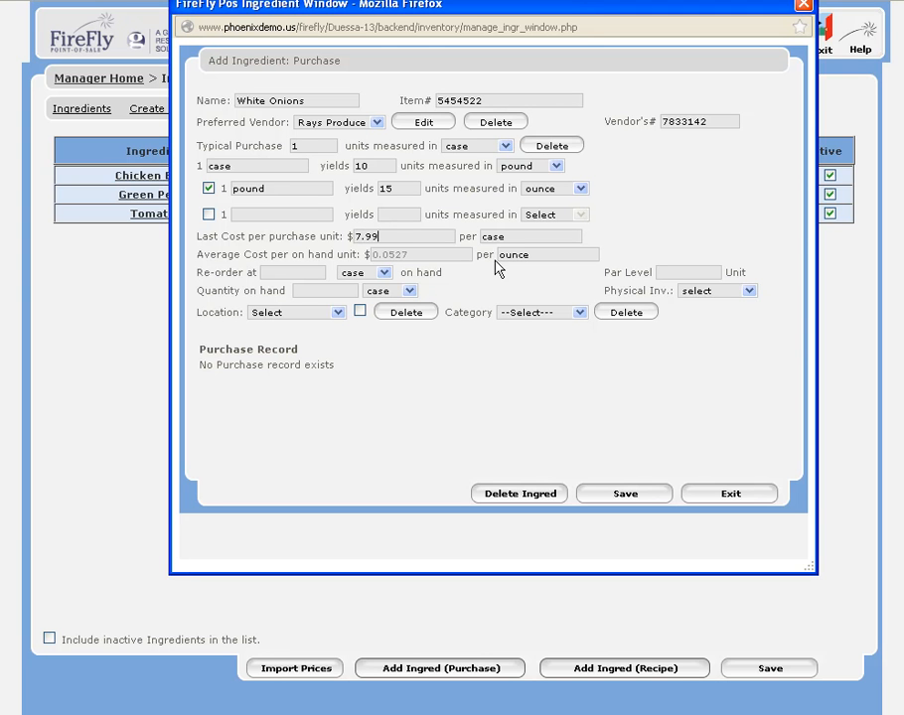
left_click(303, 271)
type(".5")
key("Tab")
type(".5")
Set the quantity on hand to 1 case and the physical inventory frequency to Weekly.
key("Tab")
type("1")
left_click(750, 292)
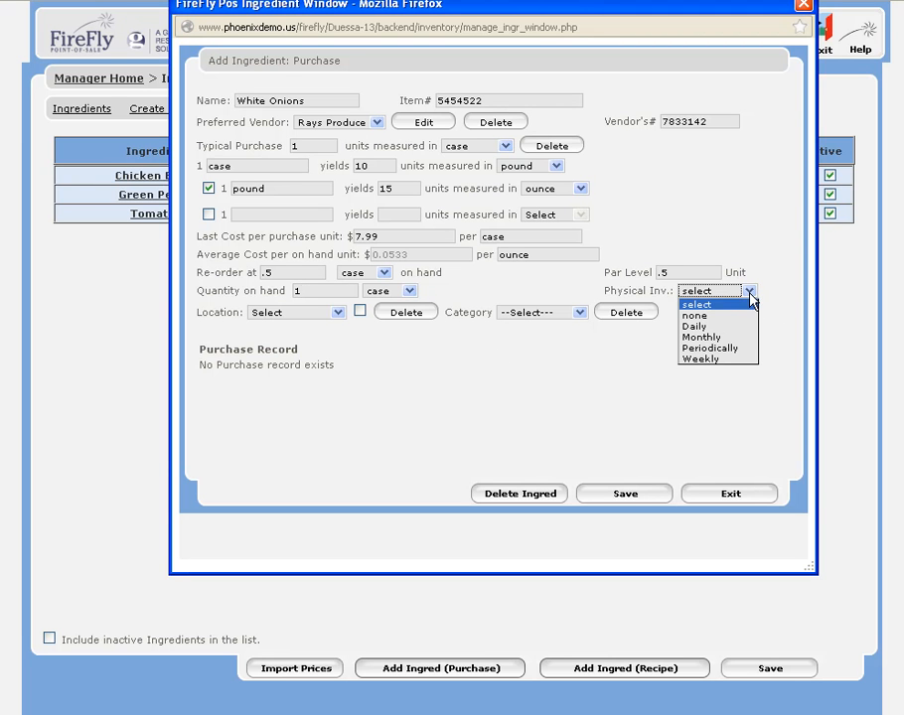
left_click(702, 361)
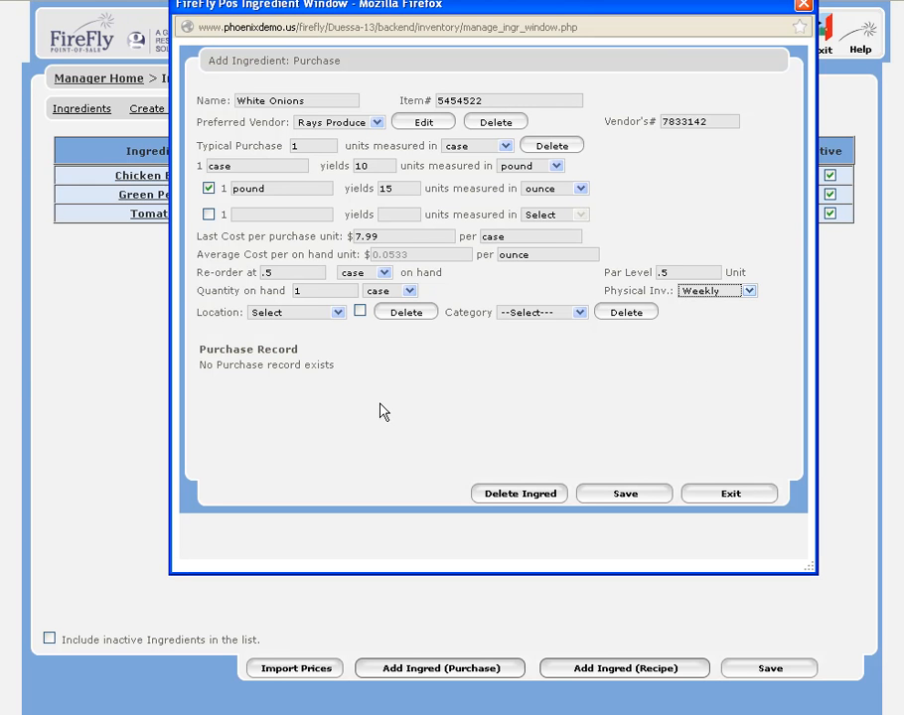
Assign the ingredient to both the Back Pantry and Pizza Makeline storage locations.
left_click(337, 313)
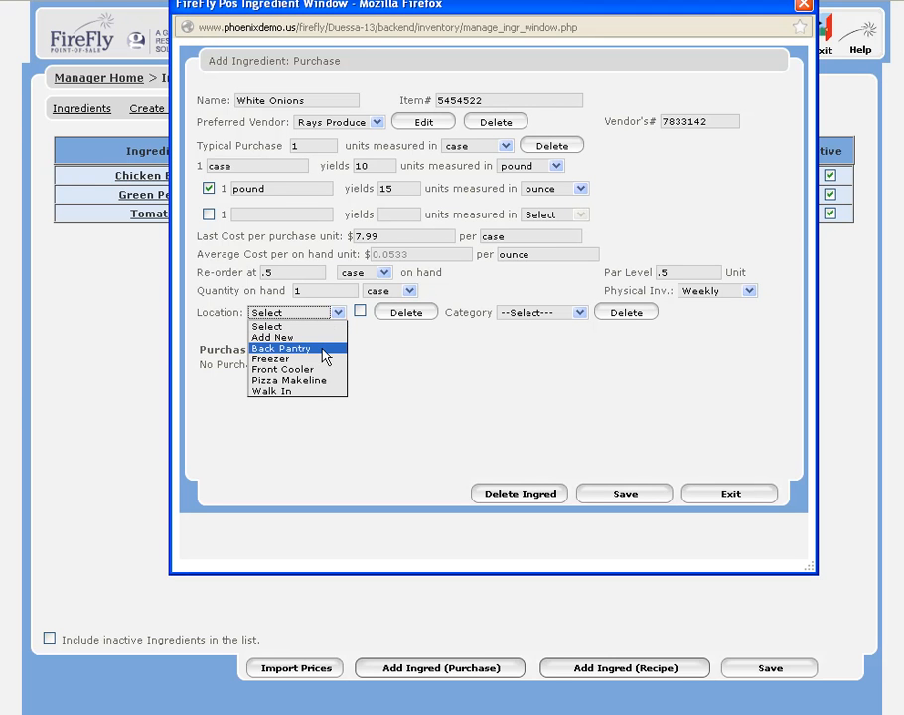
left_click(325, 349)
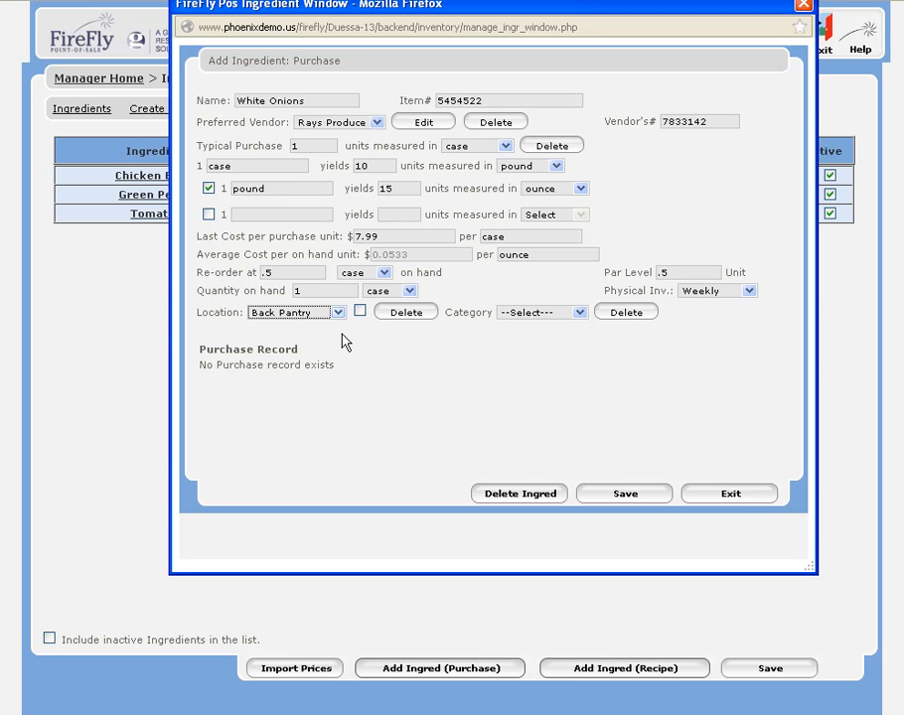
left_click(359, 312)
left_click(338, 314)
left_click(290, 380)
left_click(359, 312)
left_click(338, 312)
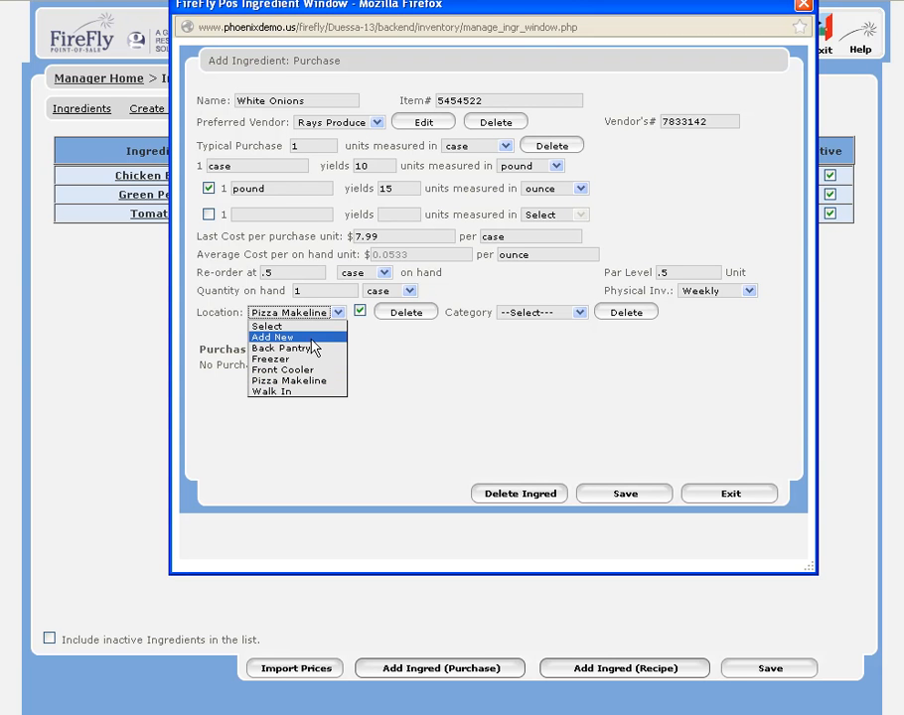
left_click(303, 381)
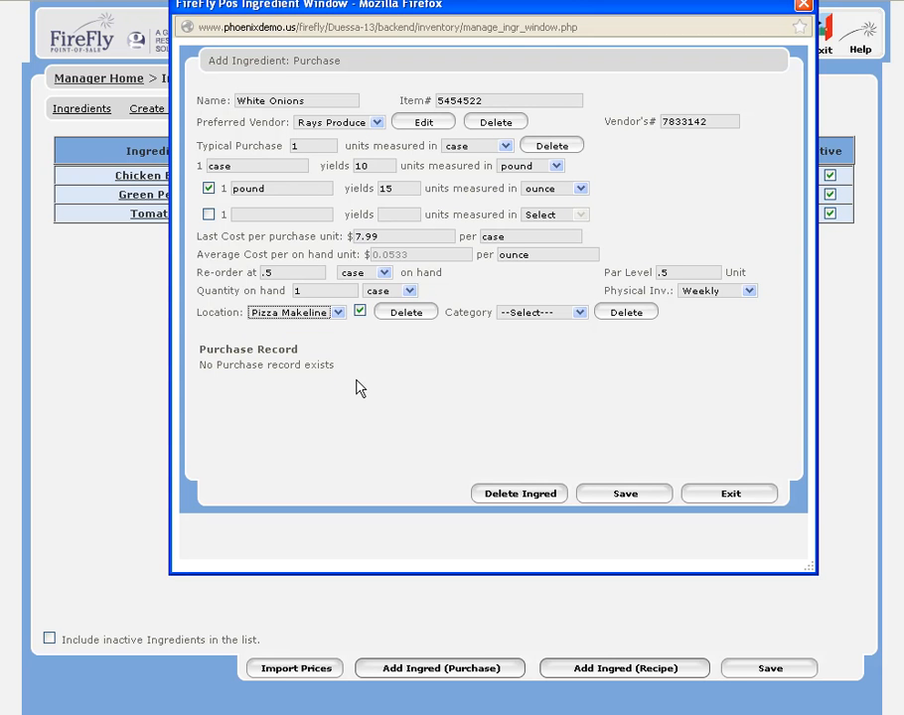
Set the ingredient's category to Food and save the White Onions ingredient.
left_click(579, 313)
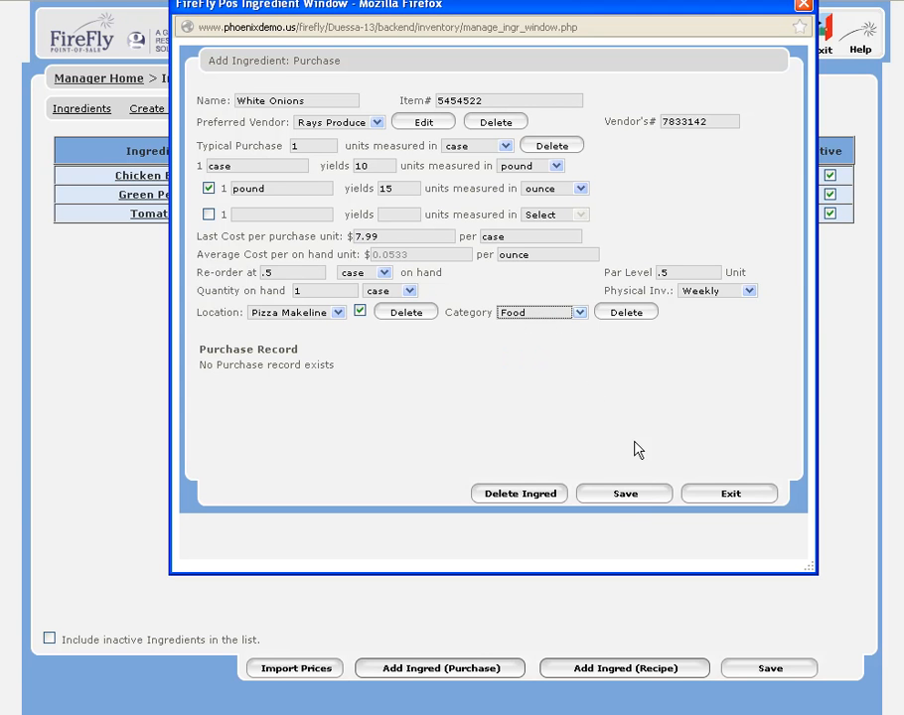
left_click(623, 497)
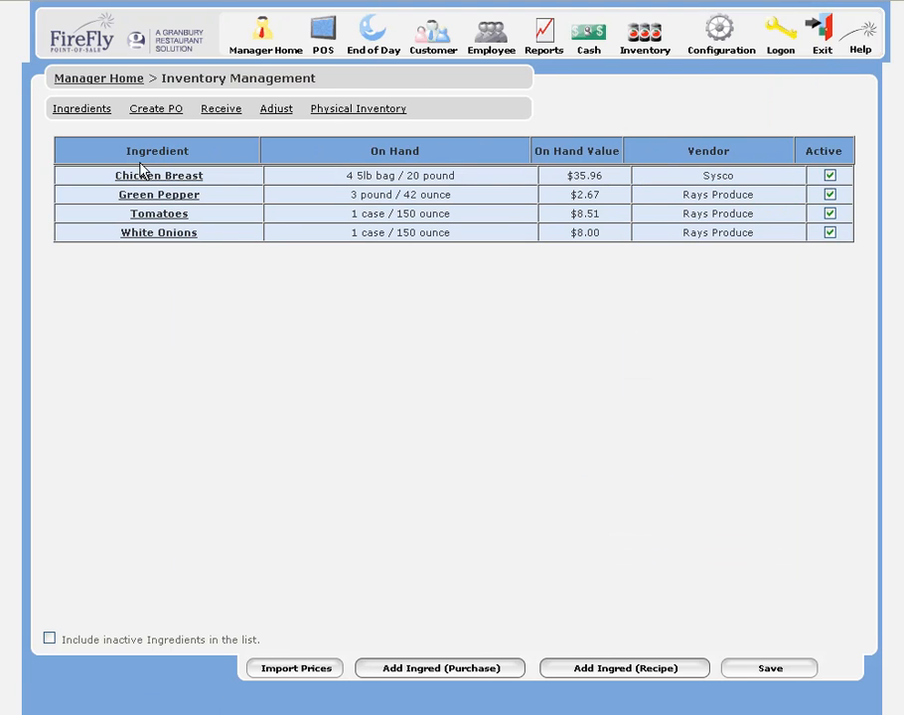